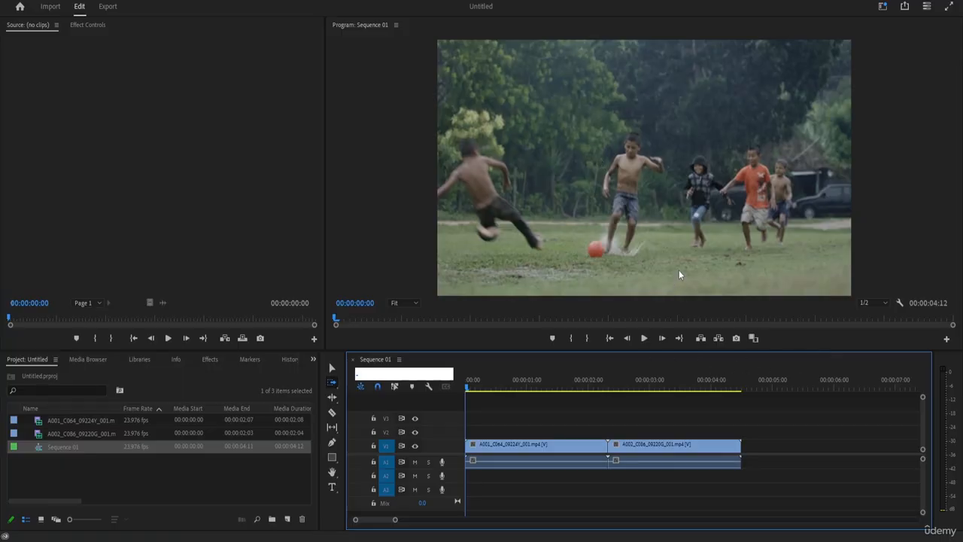
- Preview Sequence 01 up to 00:00:01:22 and select all its clips with the Track Select Forward tool
{"action": "left_click", "coordinate": [644, 339]}
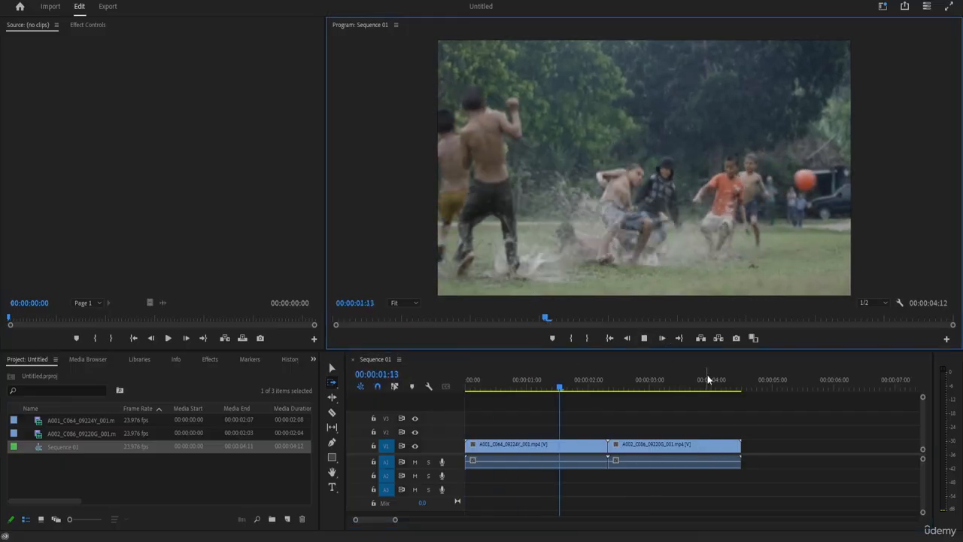
{"action": "key", "text": "space"}
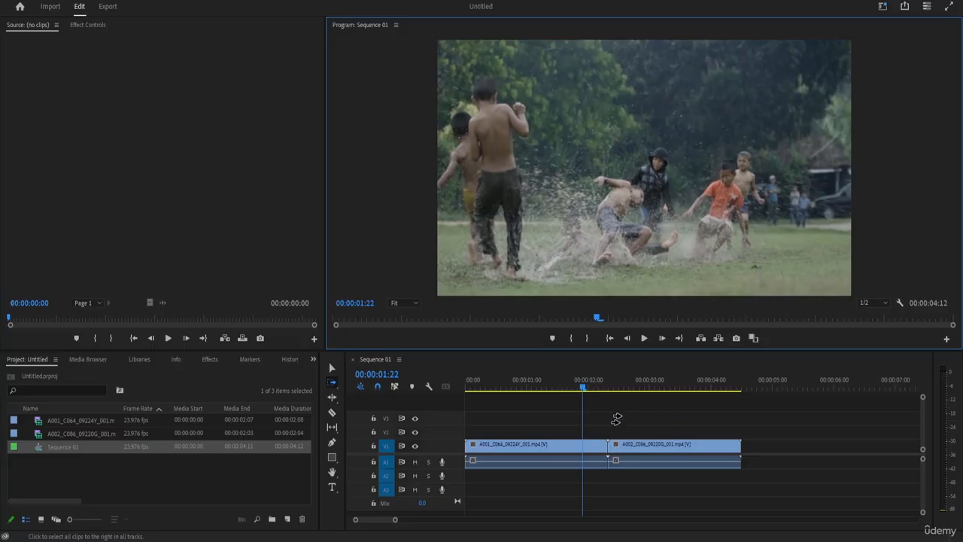
{"action": "left_click", "coordinate": [332, 369]}
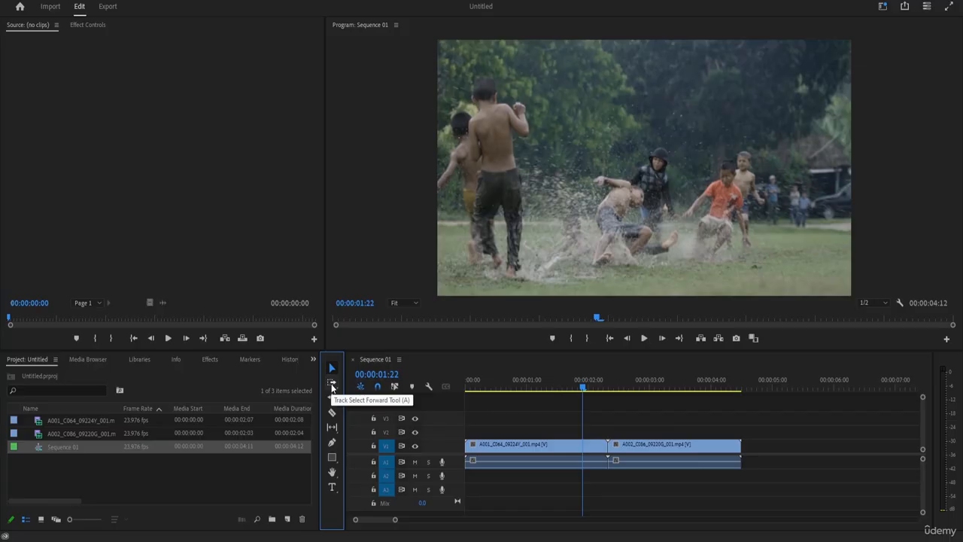
{"action": "left_click", "coordinate": [332, 385]}
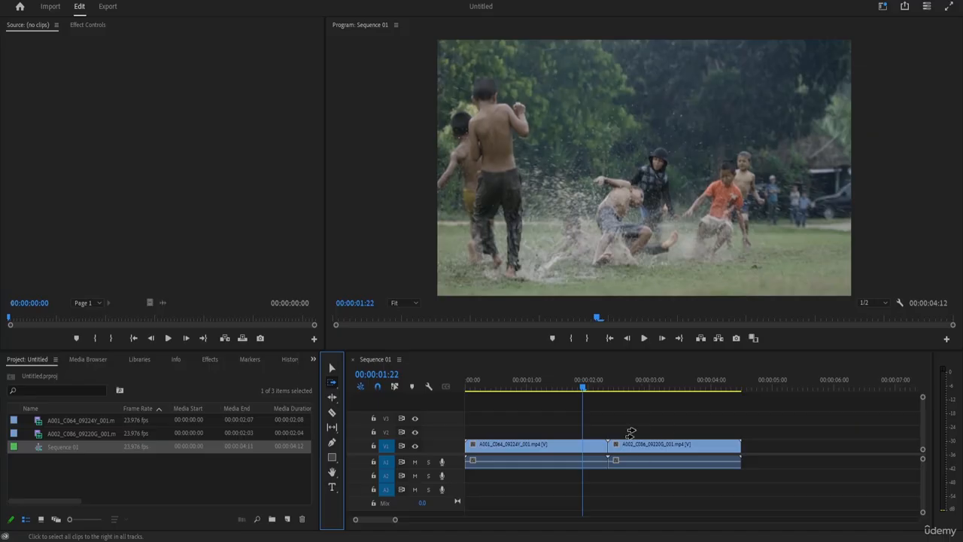
{"action": "left_click", "coordinate": [519, 415]}
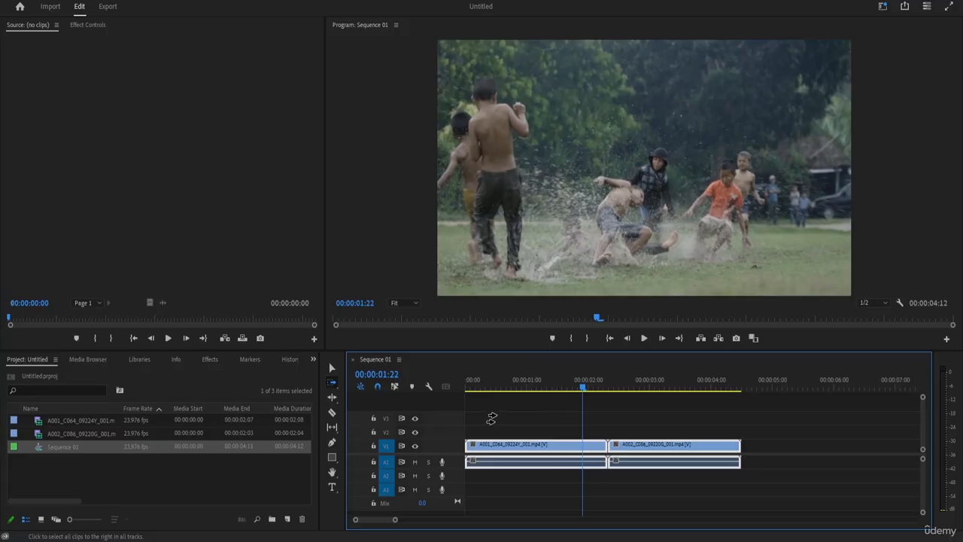
{"action": "left_click", "coordinate": [332, 382]}
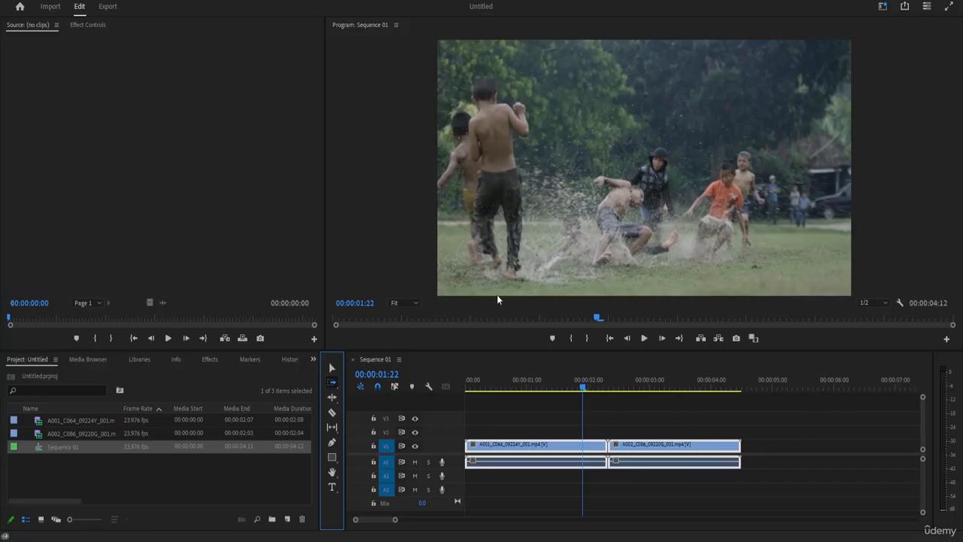
- Import the clips A002_C018_0922BW_001 and A002_C018_0922BW_002 into a new sequence named Sequence 02
{"action": "left_click", "coordinate": [49, 7]}
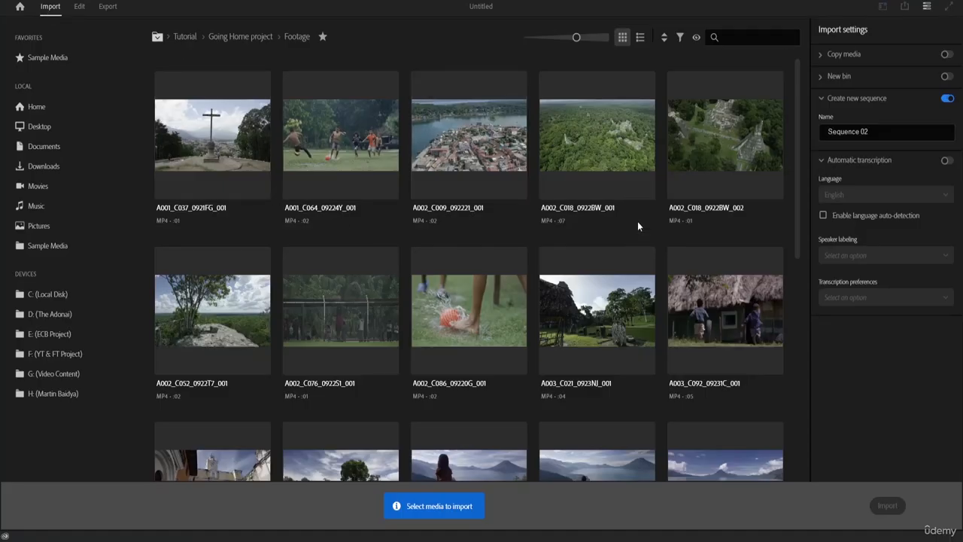
{"action": "left_click", "coordinate": [557, 91]}
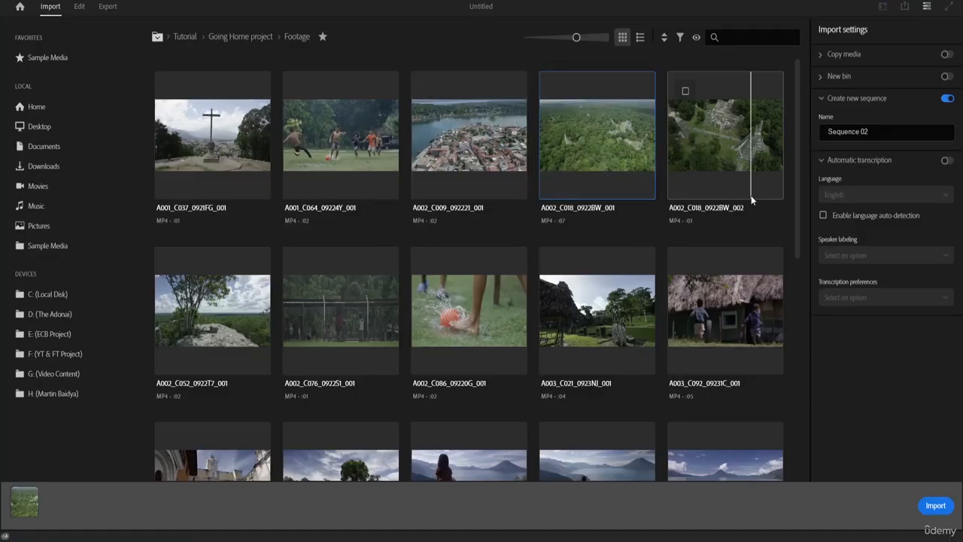
{"action": "left_click", "coordinate": [685, 91]}
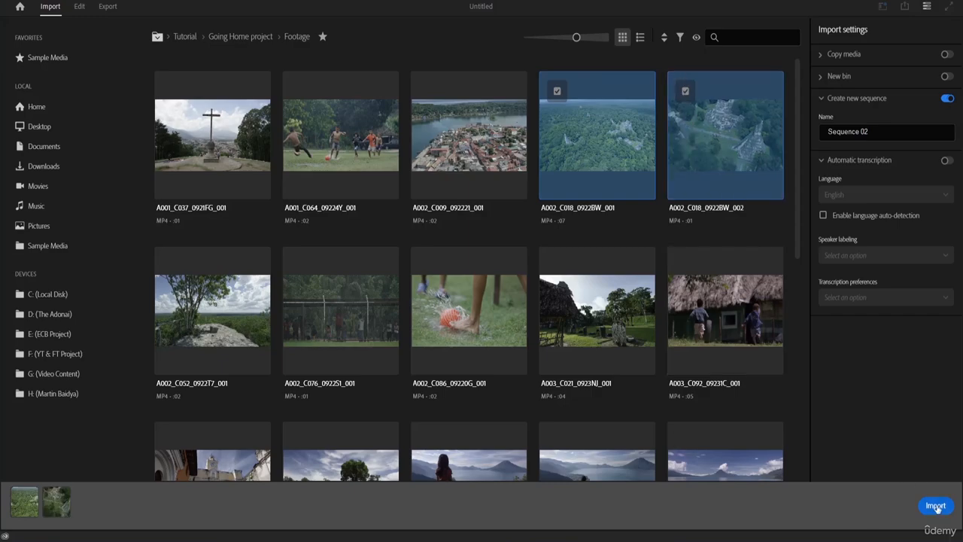
{"action": "left_click", "coordinate": [936, 507]}
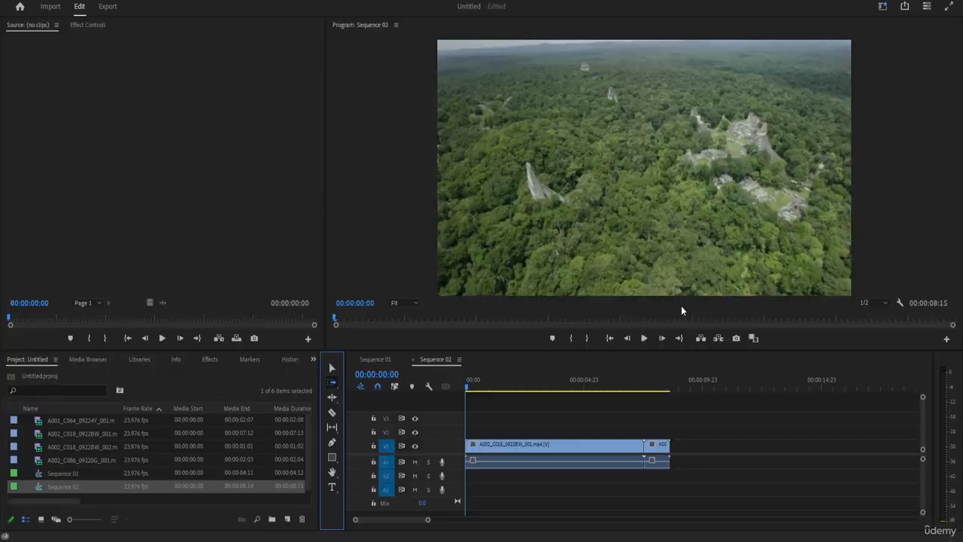
- Copy only the video of A002_C018_0922BW_001 from Sequence 02 onto V1 of Sequence 01, leaving a short gap after the last clip
{"action": "left_click", "coordinate": [332, 368]}
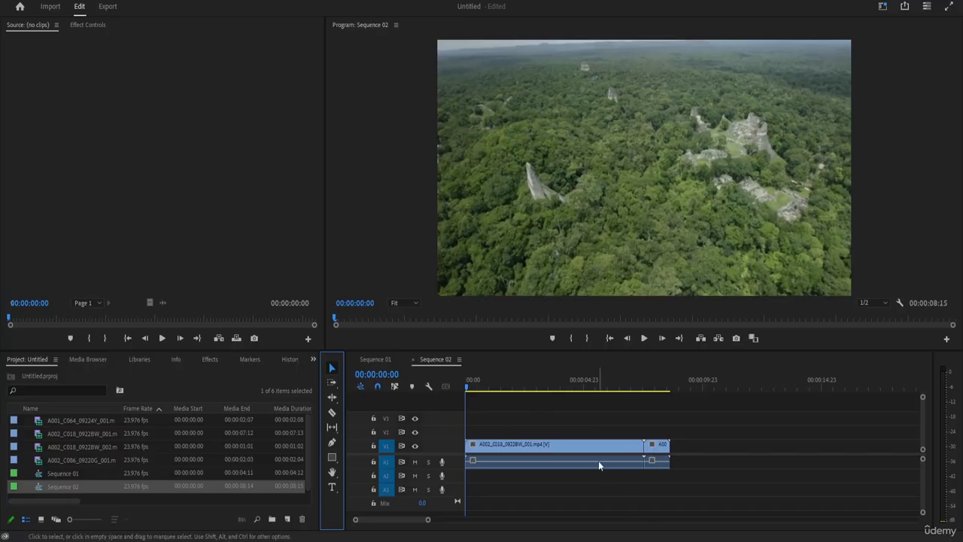
{"action": "left_click_drag", "start_coordinate": [635, 446], "coordinate": [594, 406]}
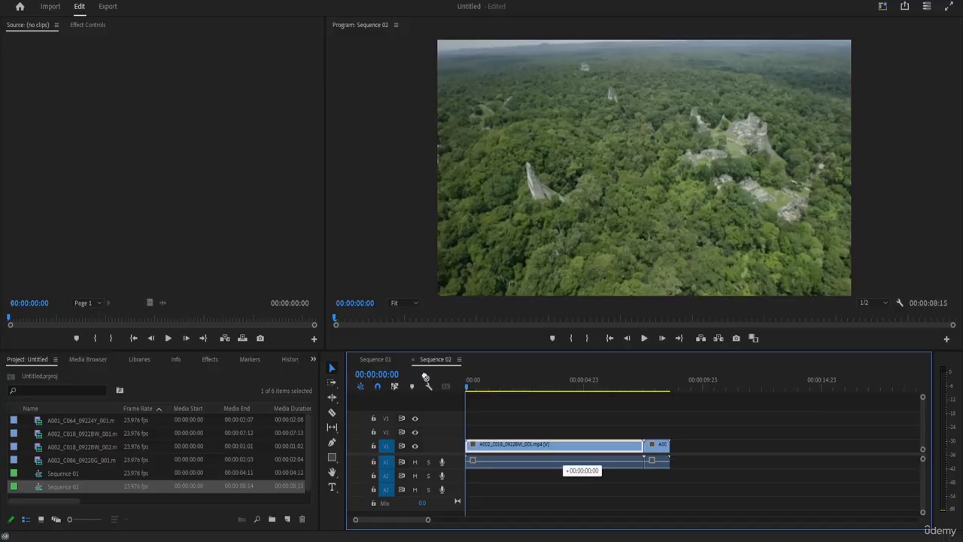
{"action": "left_click", "coordinate": [379, 359]}
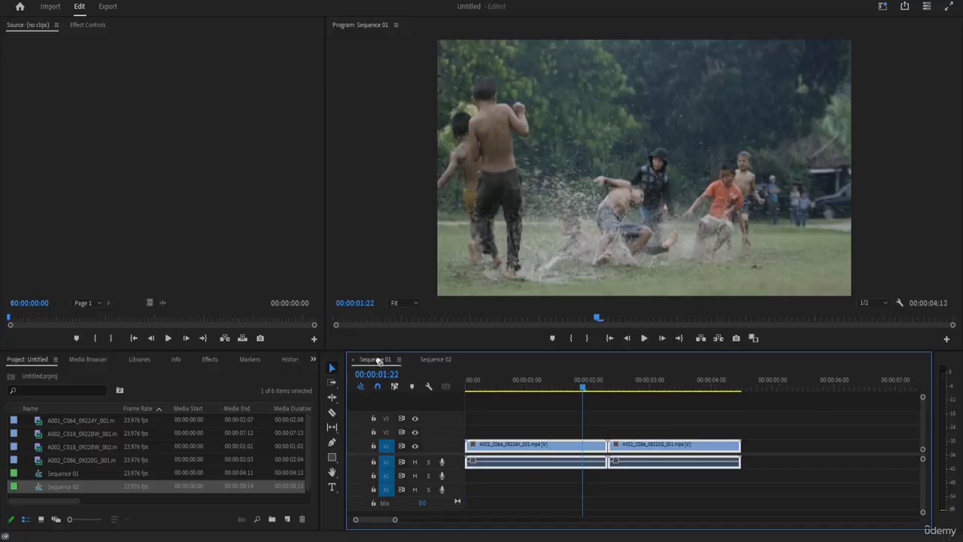
{"action": "left_click_drag", "start_coordinate": [677, 443], "coordinate": [906, 449]}
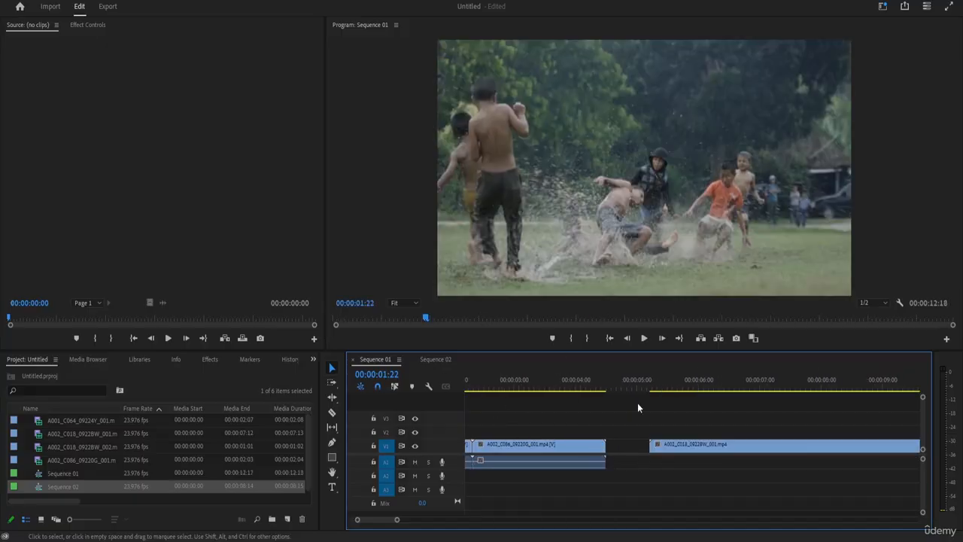
- Copy only the video of A002_C018_0922BW_002 from Sequence 02 onto V1 at the end of Sequence 01, leaving a small gap
{"action": "left_click_drag", "start_coordinate": [387, 519], "coordinate": [378, 524]}
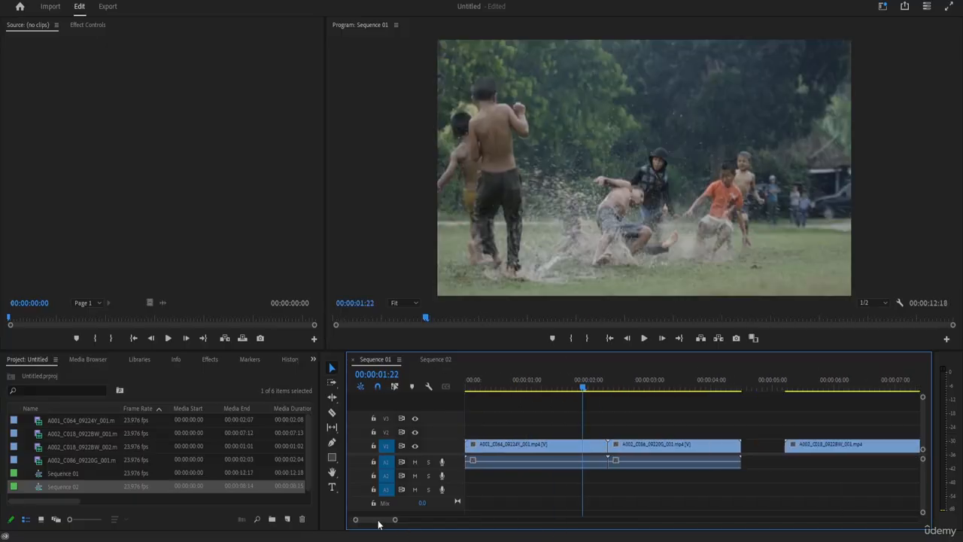
{"action": "left_click", "coordinate": [432, 359]}
{"action": "left_click_drag", "start_coordinate": [653, 456], "coordinate": [792, 449]}
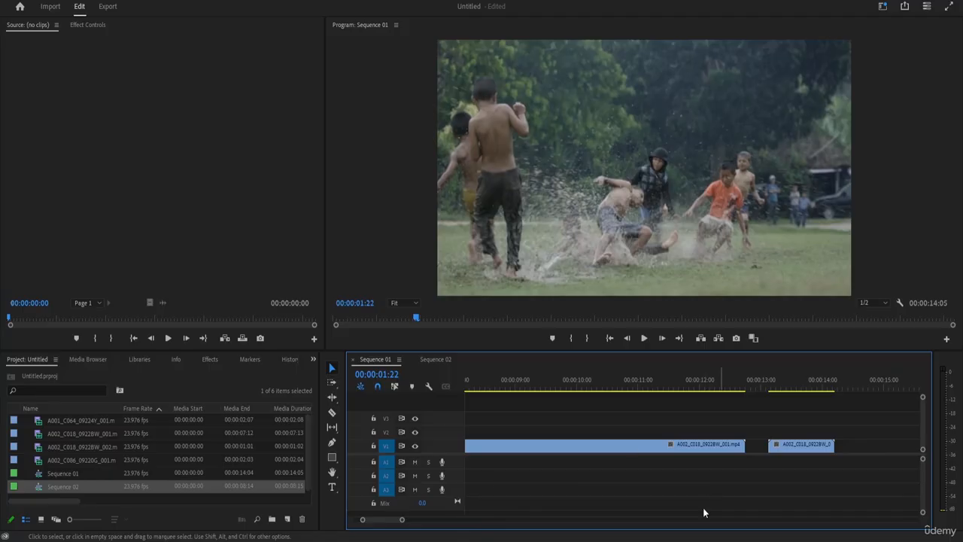
- Select the second clip and every clip after it in Sequence 01 with the Track Select Forward tool
{"action": "scroll", "coordinate": [614, 480], "scroll_direction": "up", "scroll_amount": 5}
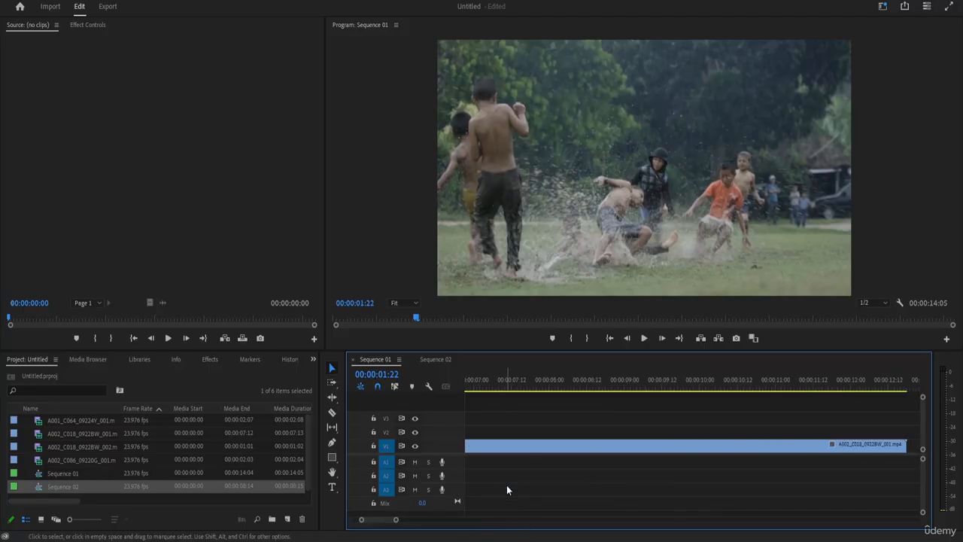
{"action": "scroll", "coordinate": [532, 486], "scroll_direction": "up", "scroll_amount": 8}
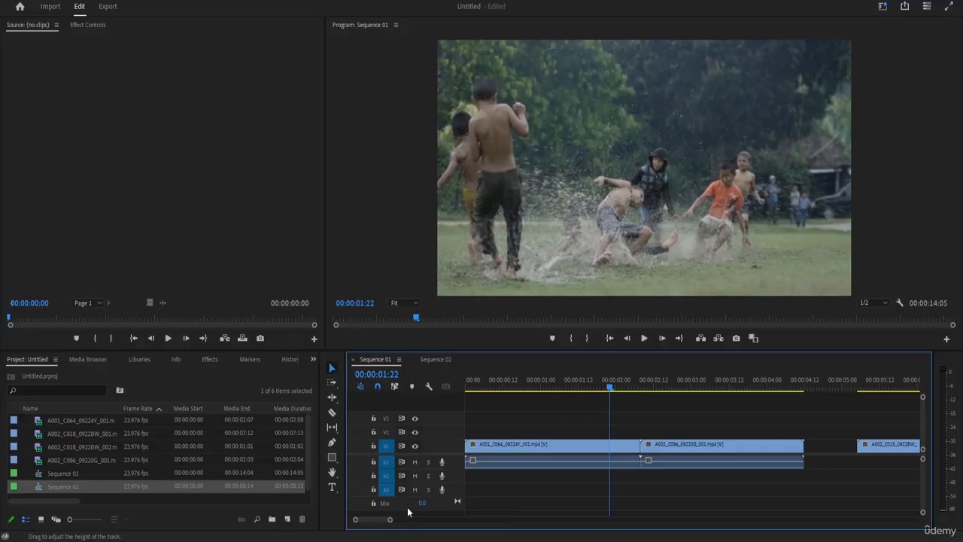
{"action": "mouse_move", "coordinate": [372, 519]}
{"action": "left_mouse_down"}
{"action": "mouse_move", "coordinate": [433, 519]}
{"action": "mouse_move", "coordinate": [358, 519]}
{"action": "left_mouse_up"}
{"action": "left_click_drag", "start_coordinate": [391, 520], "coordinate": [468, 519]}
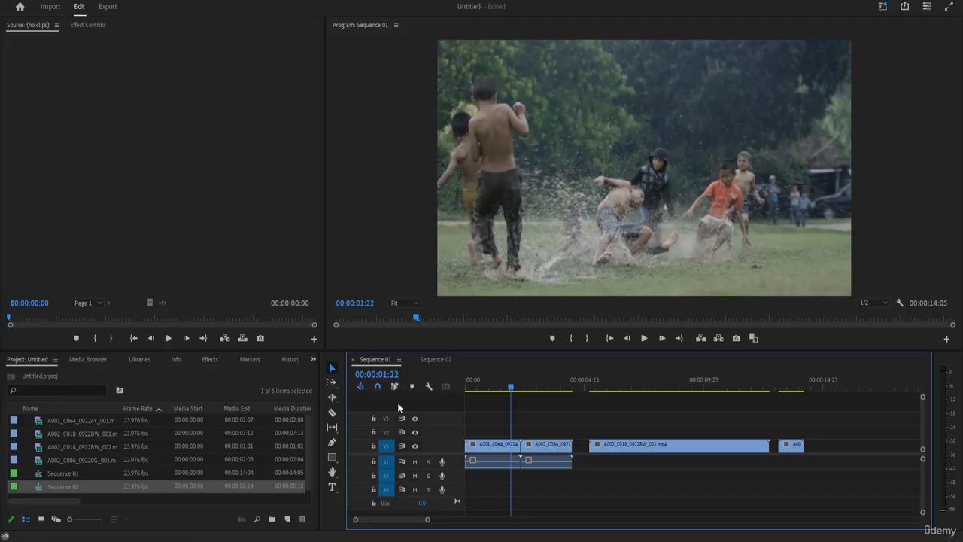
{"action": "key", "text": "a"}
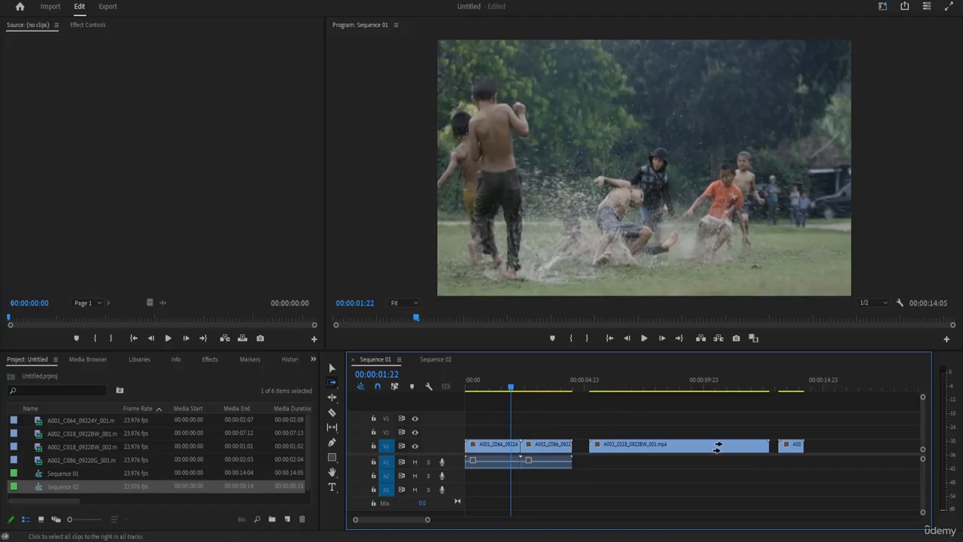
{"action": "left_click", "coordinate": [551, 418]}
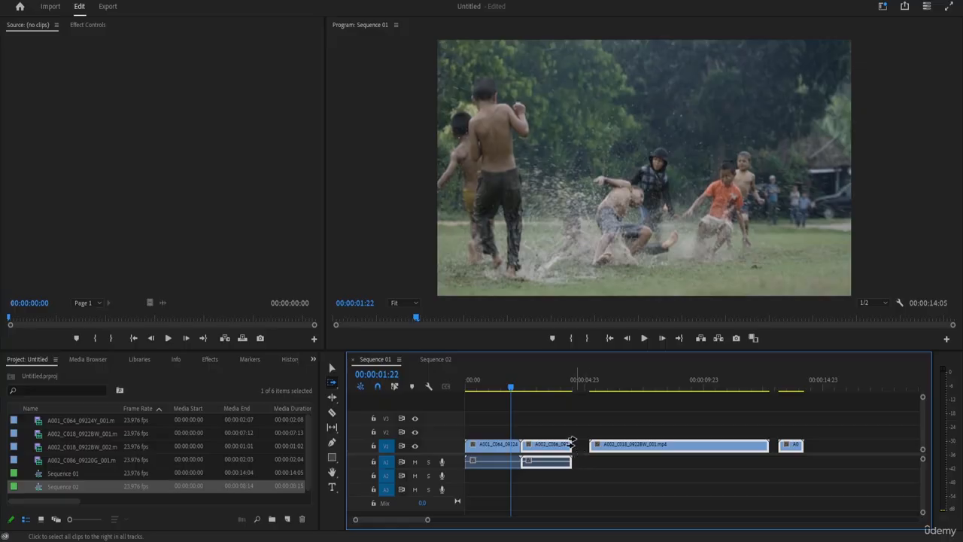
- Select both clips with their audio in Sequence 02 and copy them to the end of Sequence 01
{"action": "key", "text": "minus"}
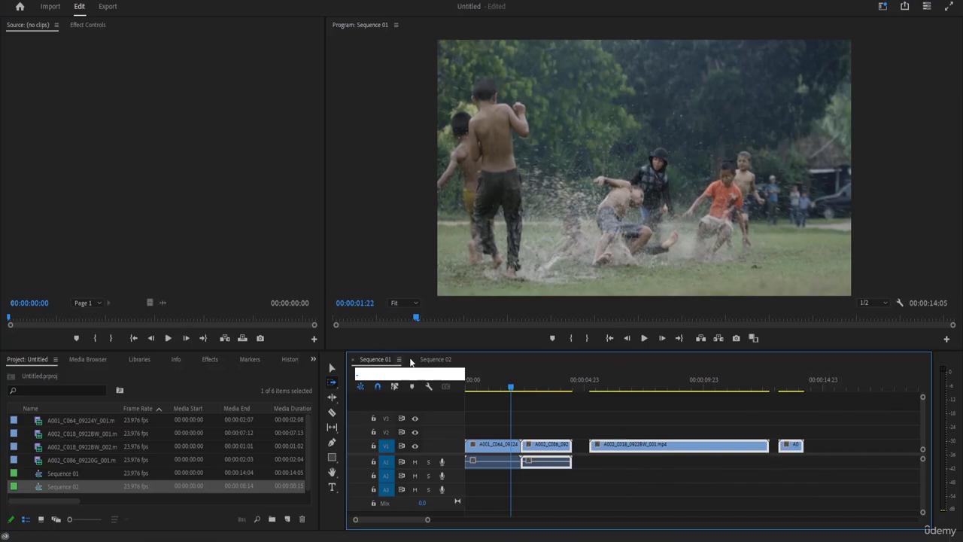
{"action": "left_click", "coordinate": [435, 359]}
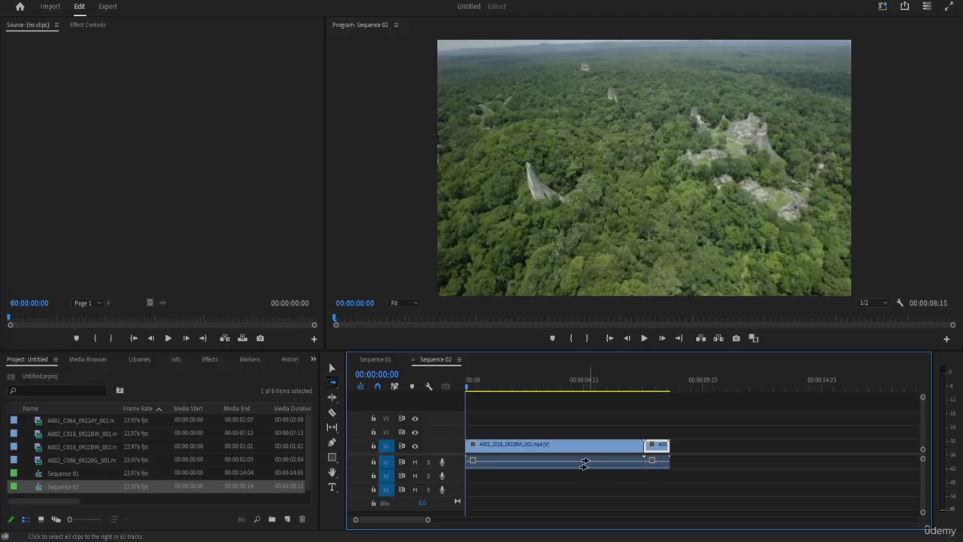
{"action": "left_click", "coordinate": [493, 463]}
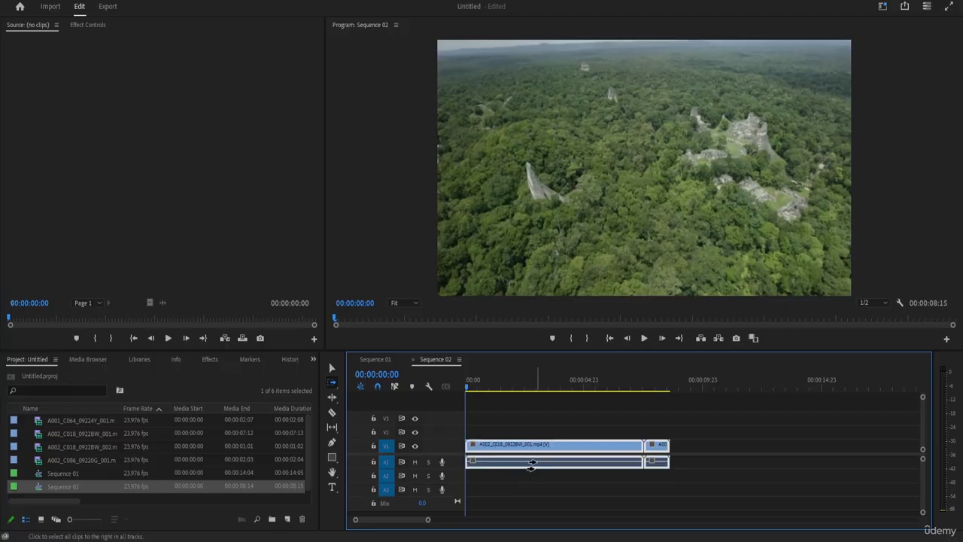
{"action": "left_click", "coordinate": [530, 467]}
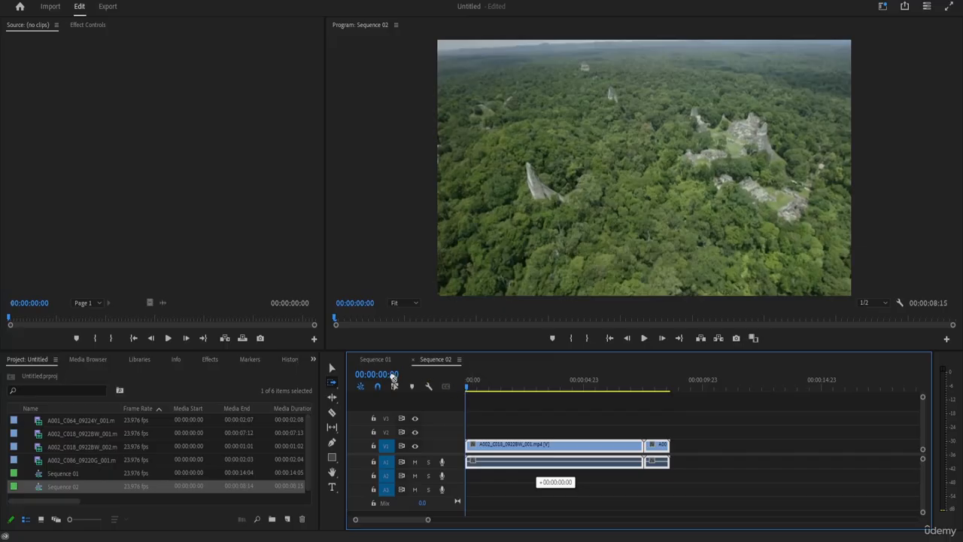
{"action": "left_click_drag", "start_coordinate": [392, 376], "coordinate": [887, 444]}
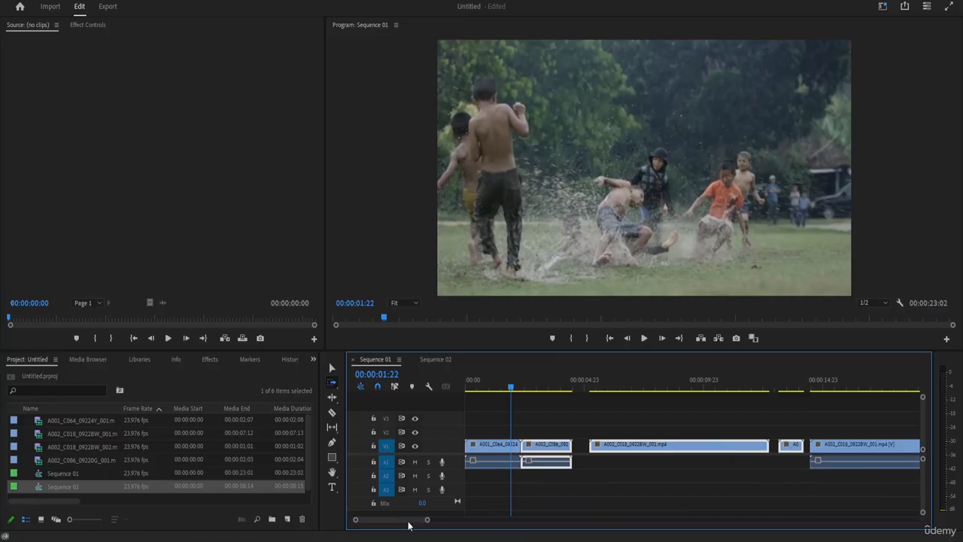
- Remove the video parts of the last two clips in Sequence 01, keeping their audio on the timeline
{"action": "scroll", "coordinate": [361, 522], "scroll_direction": "down", "scroll_amount": 5}
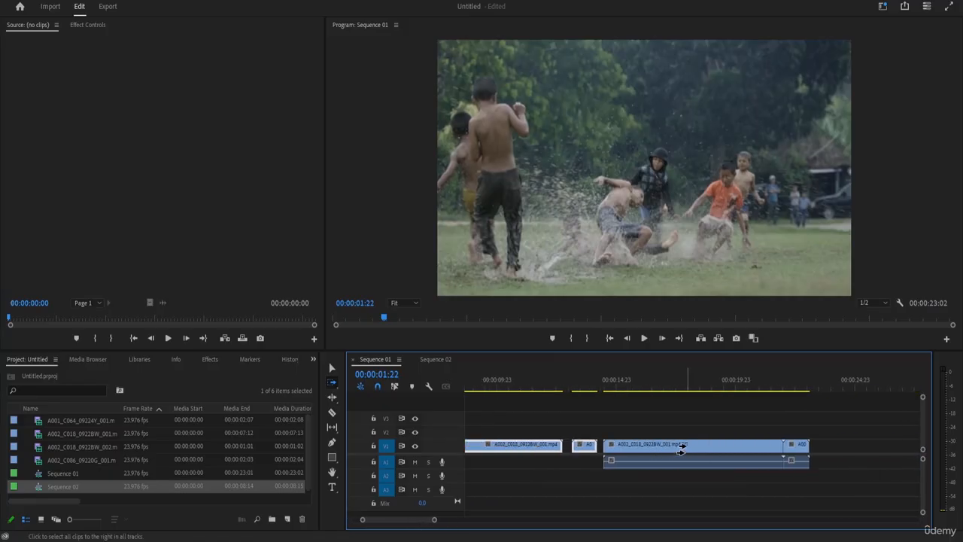
{"action": "key", "text": "v"}
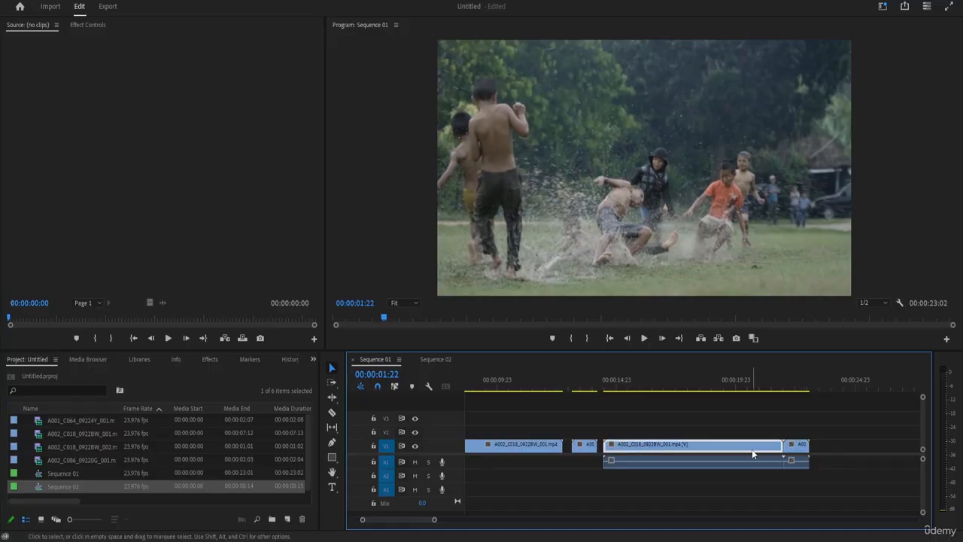
{"action": "right_click", "coordinate": [695, 445]}
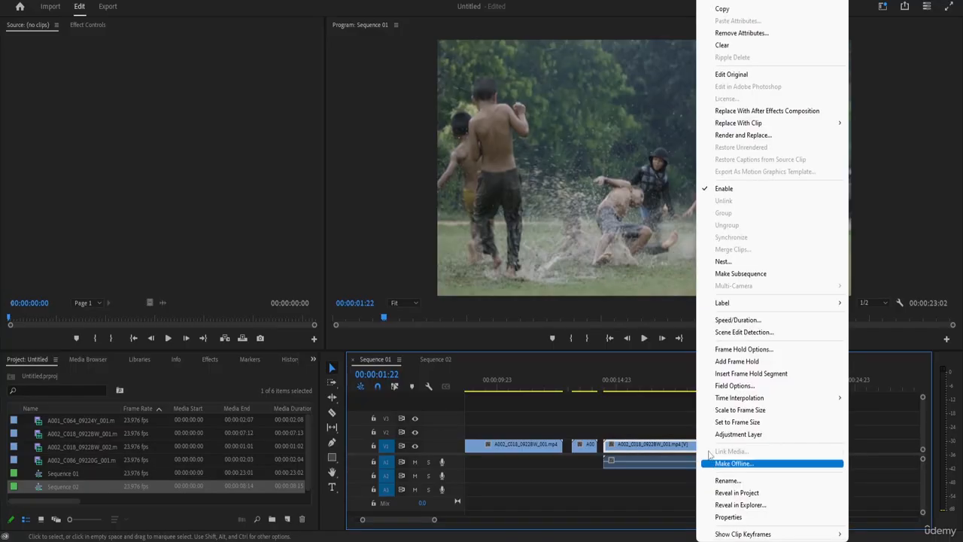
{"action": "left_click", "coordinate": [719, 9]}
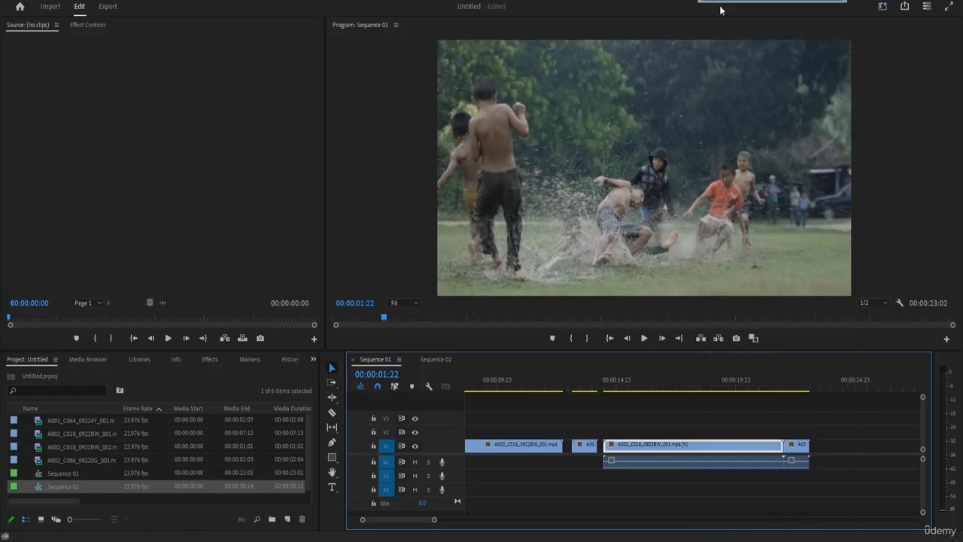
{"action": "right_click", "coordinate": [791, 450]}
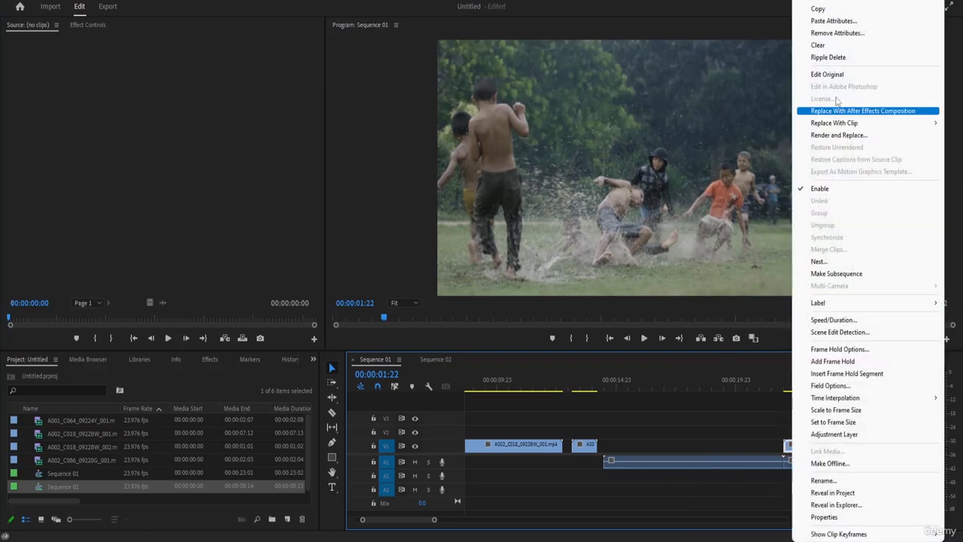
{"action": "left_click", "coordinate": [817, 7]}
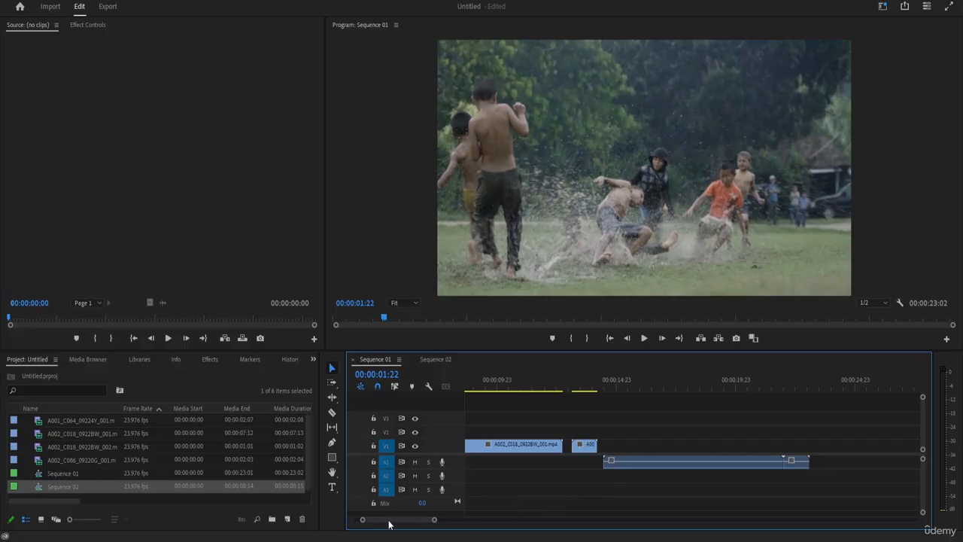
- Move the two leftover audio clips in Sequence 01 directly beneath their matching A002_C018_0922BW video clips
{"action": "left_click_drag", "start_coordinate": [387, 520], "coordinate": [379, 520]}
{"action": "left_click_drag", "start_coordinate": [831, 464], "coordinate": [619, 463]}
{"action": "left_click_drag", "start_coordinate": [369, 524], "coordinate": [379, 522]}
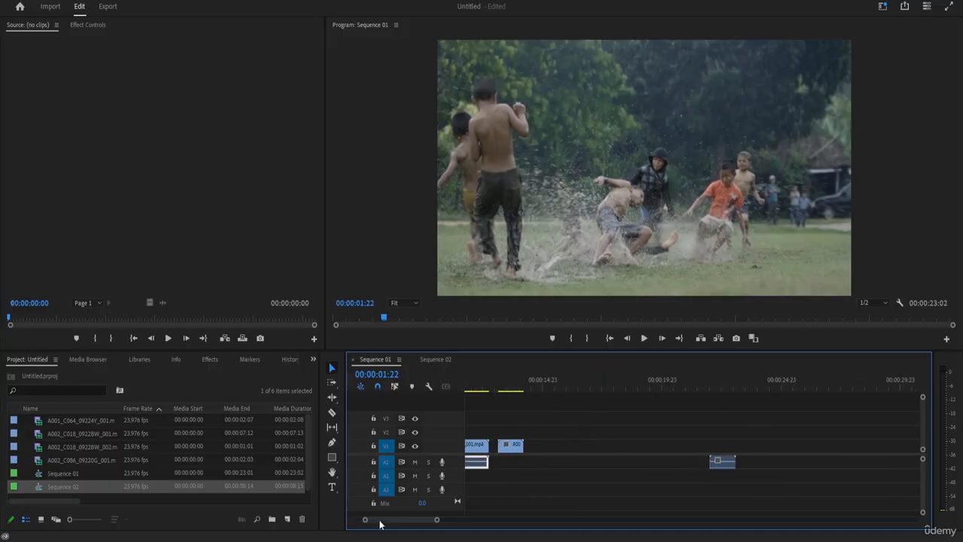
{"action": "left_click_drag", "start_coordinate": [703, 462], "coordinate": [518, 467]}
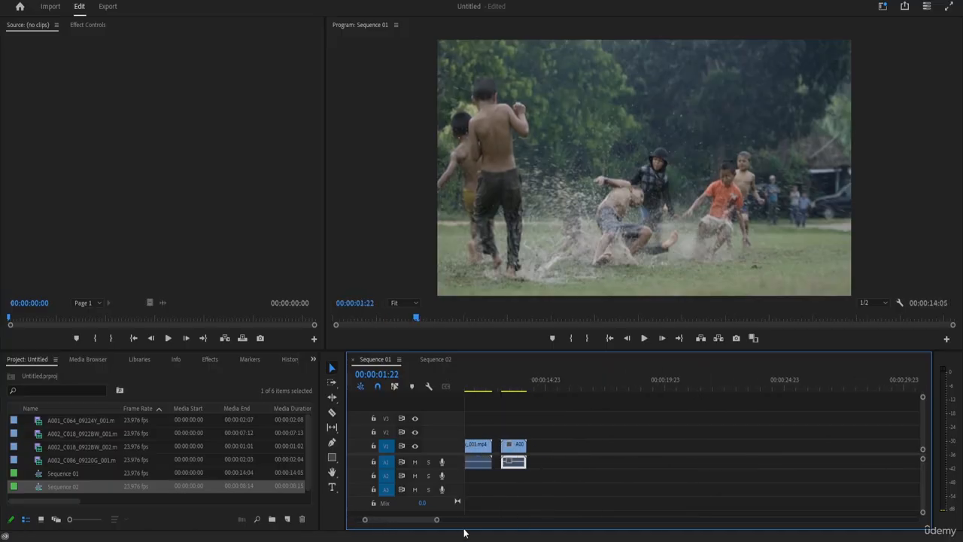
- Select the video and audio of all clips from A002_C086_09220G_001 onward in Sequence 01 with the Track Select Forward tool
{"action": "left_click_drag", "start_coordinate": [431, 522], "coordinate": [406, 522]}
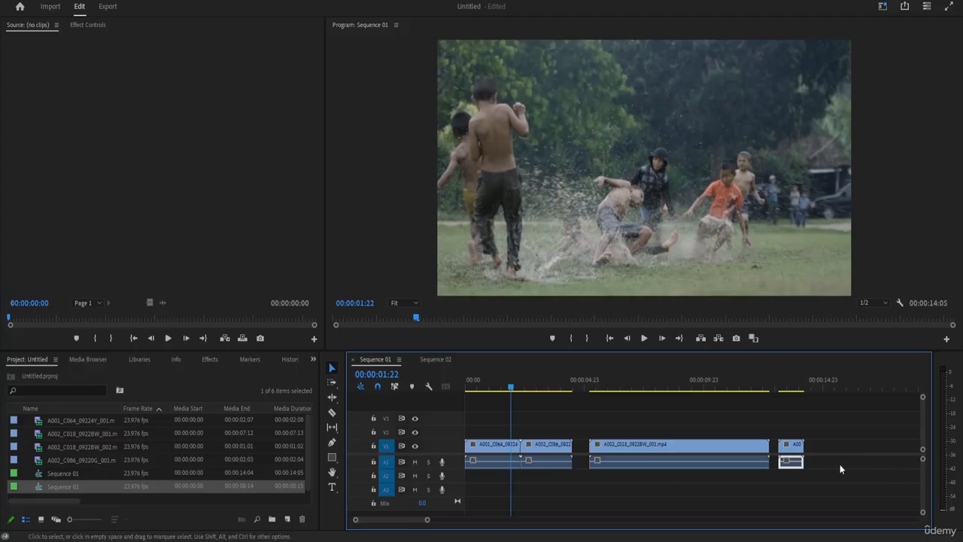
{"action": "left_click", "coordinate": [757, 507]}
{"action": "left_click", "coordinate": [331, 385]}
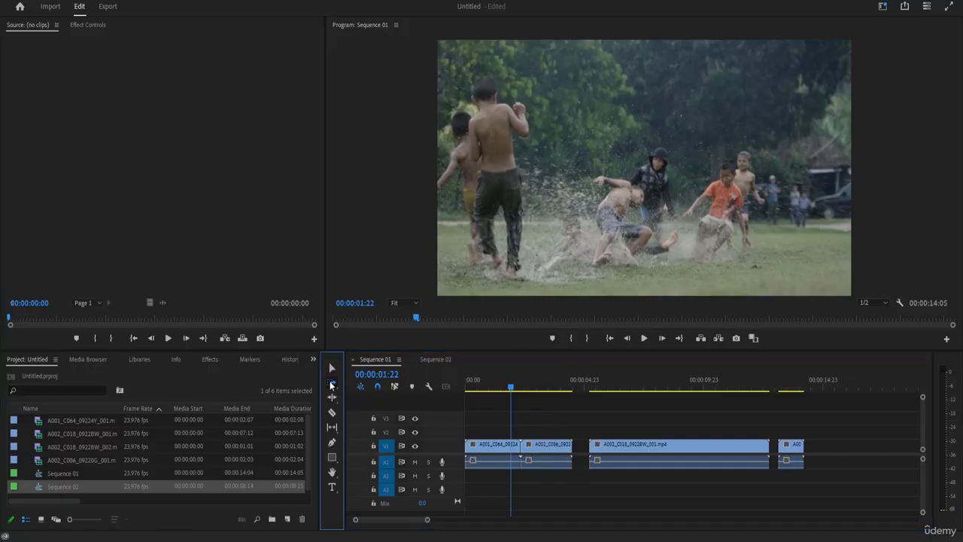
{"action": "left_click", "coordinate": [549, 448]}
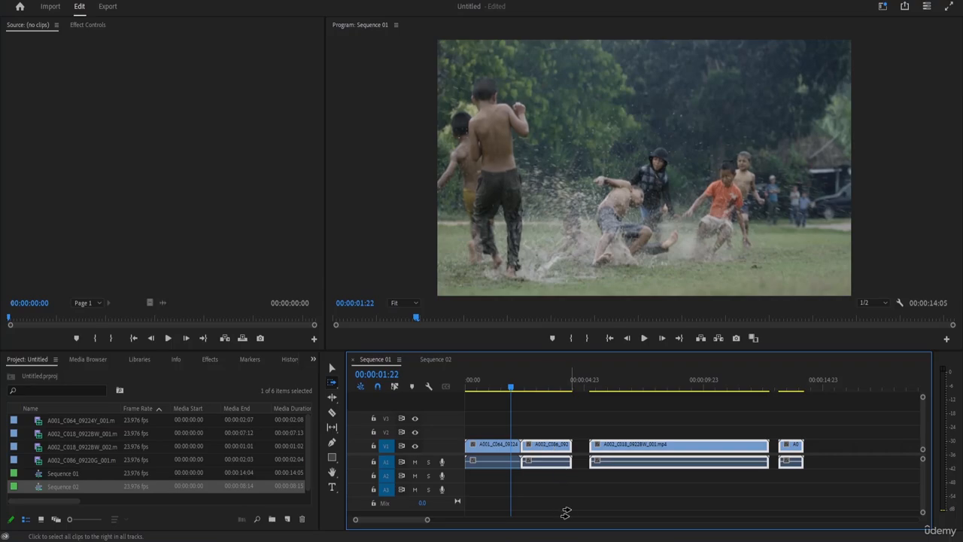